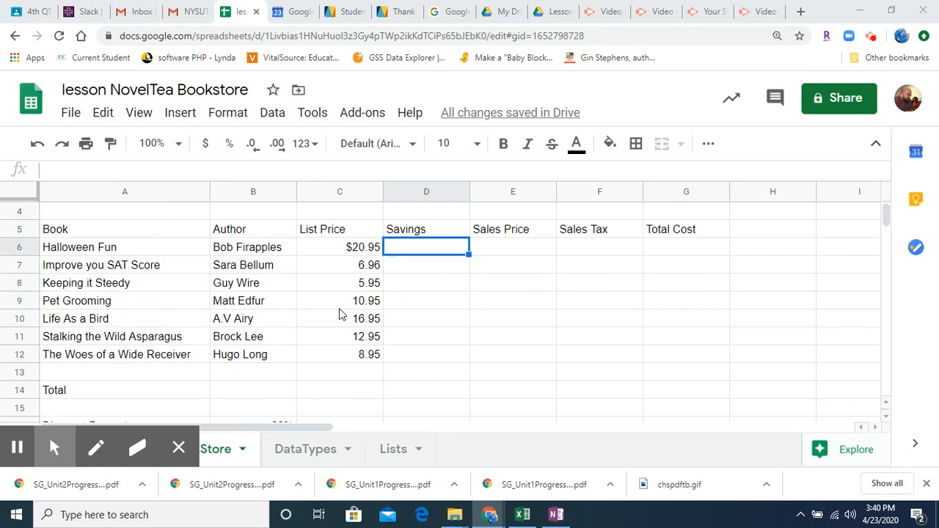
Enter the formula =C6*B16 in the Savings cell D6 to multiply the list price by the discount percentage.
scroll(293, 344, "up", 3)
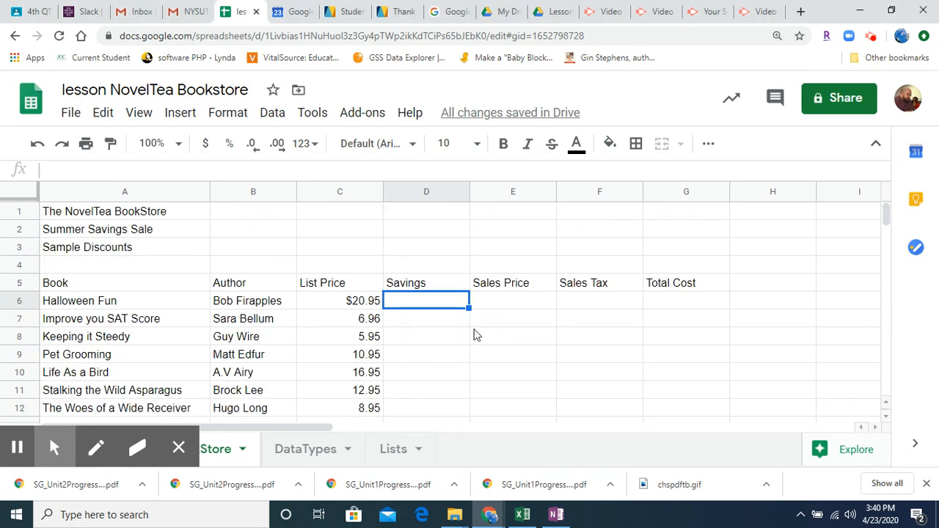
type("=")
left_click(357, 303)
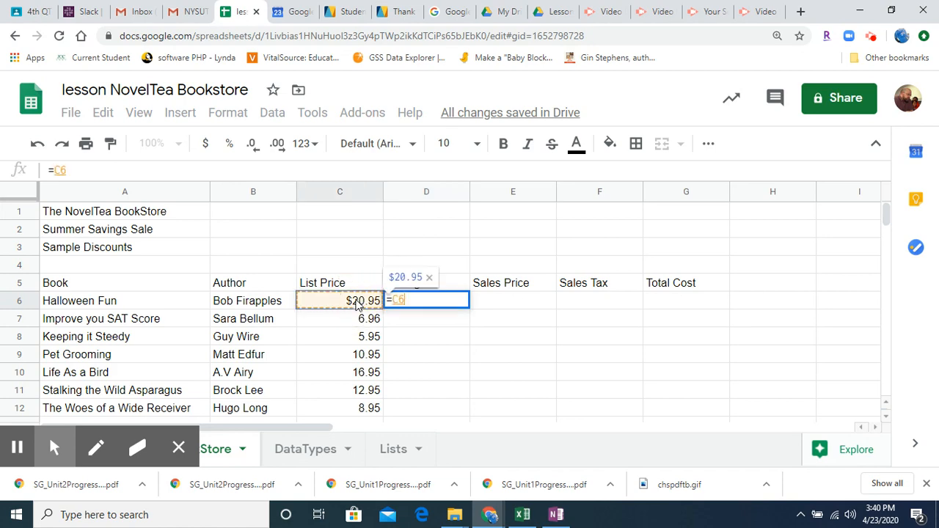
type("*")
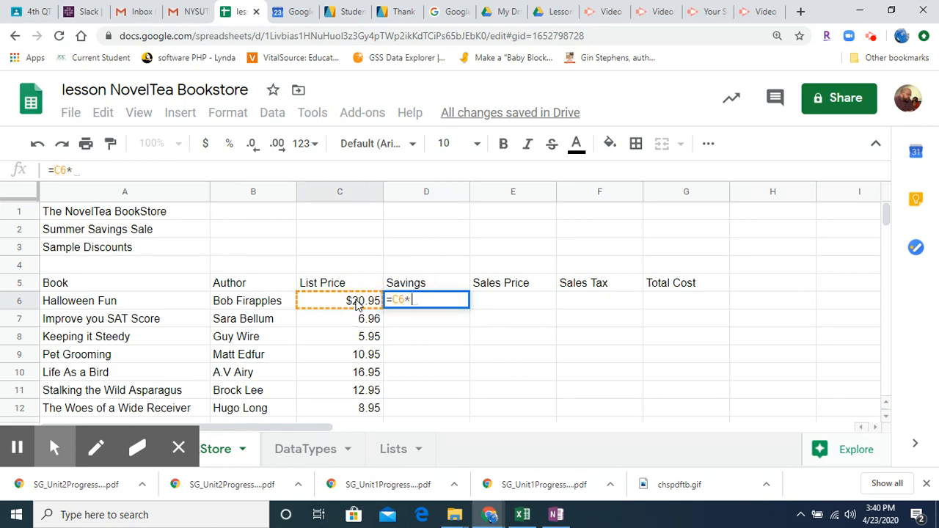
scroll(330, 295, "down", 3)
scroll(328, 294, "down", 1)
left_click(268, 300)
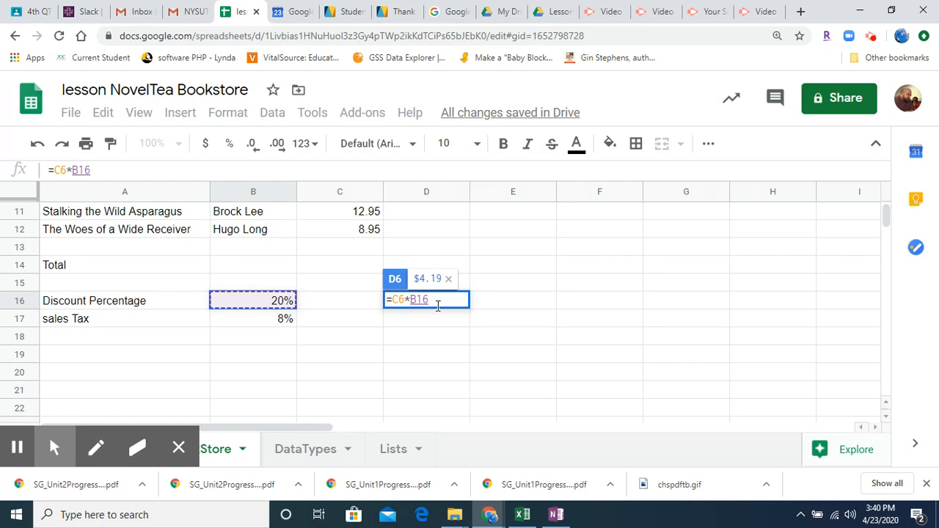
scroll(360, 321, "up", 2)
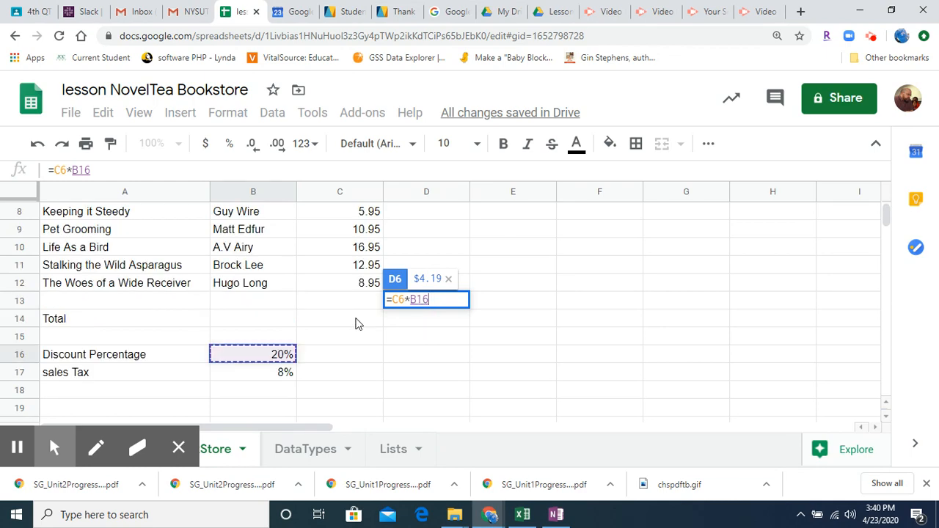
scroll(358, 322, "down", 1)
scroll(358, 322, "up", 1)
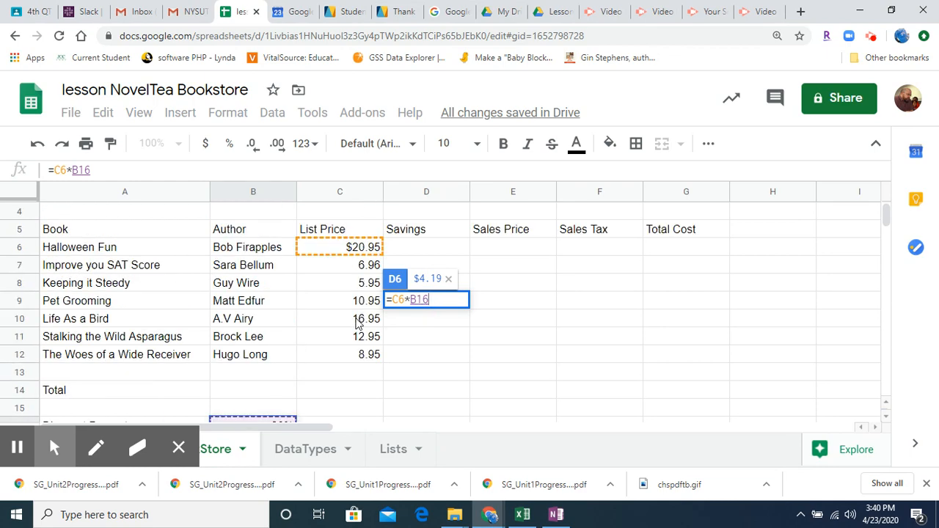
scroll(358, 323, "down", 1)
scroll(358, 323, "up", 1)
scroll(358, 323, "down", 1)
scroll(358, 323, "up", 1)
key("Return")
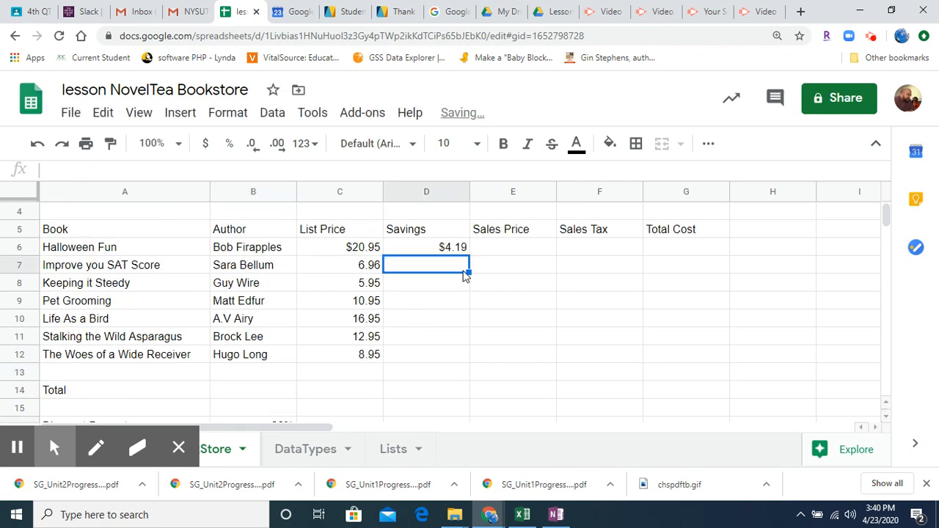
Fill the Savings formula from D6 down through D12.
left_click(466, 249)
left_click_drag(467, 250, 469, 357)
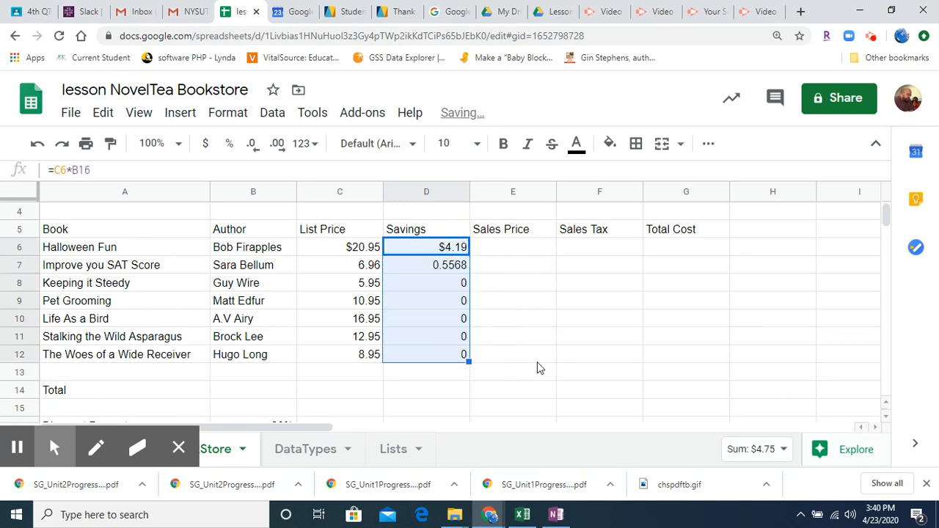
scroll(502, 339, "down", 20)
scroll(592, 225, "up", 10)
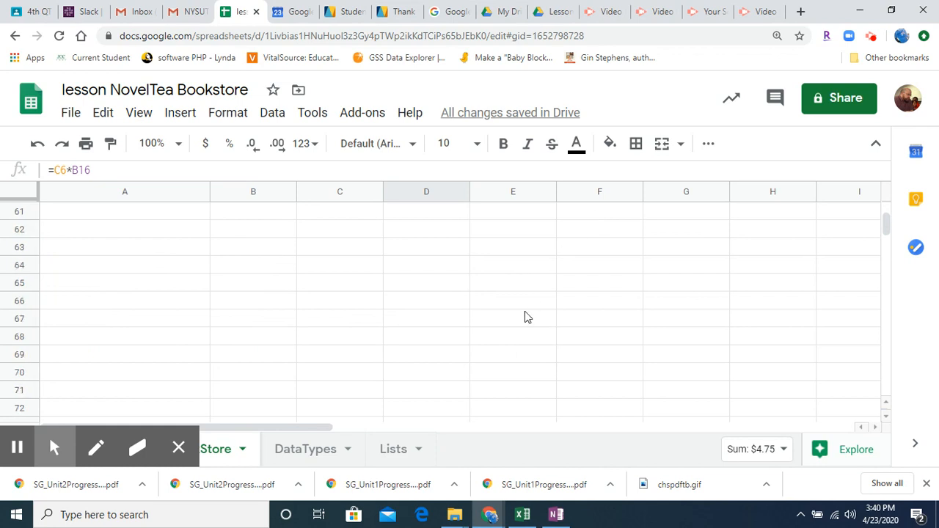
scroll(859, 315, "up", 15)
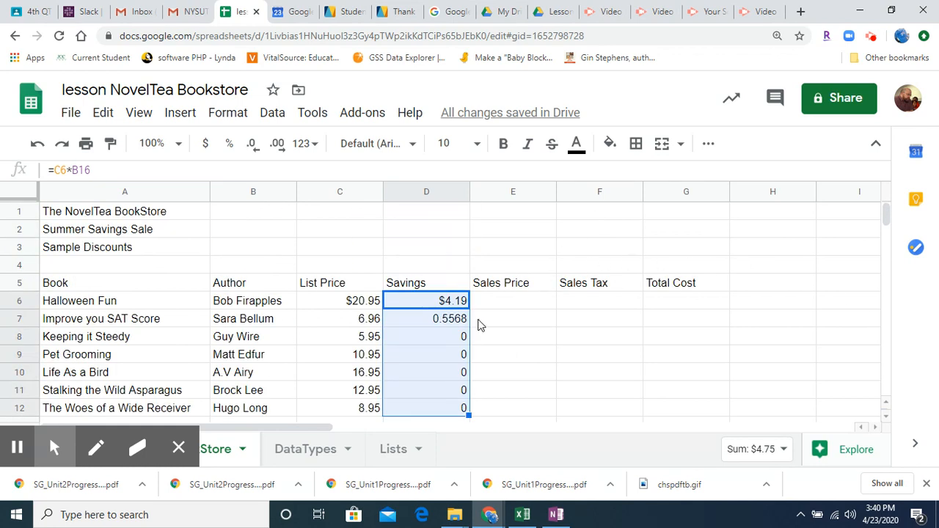
Show the sheet's formulas and compare the Savings references in D6:D12 with the discount and tax cells in column B.
key("ctrl+grave")
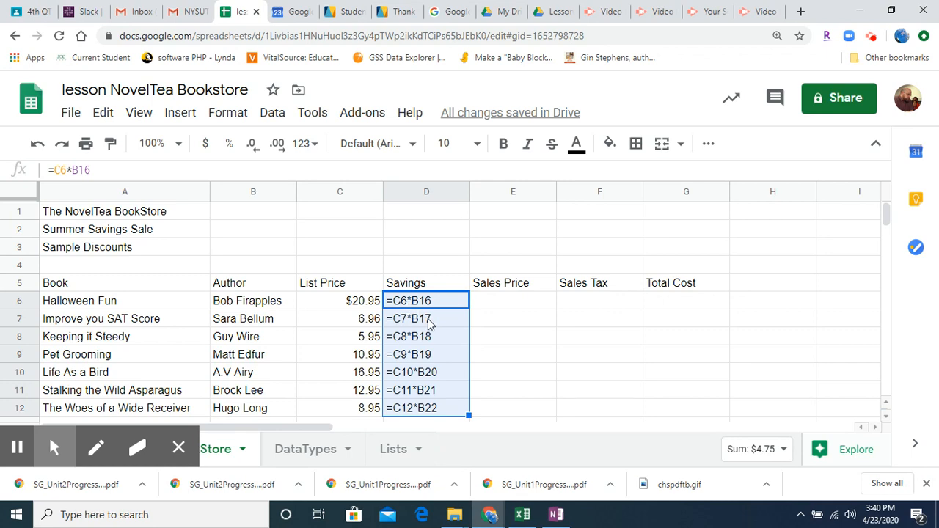
scroll(312, 364, "down", 2)
scroll(311, 364, "down", 2)
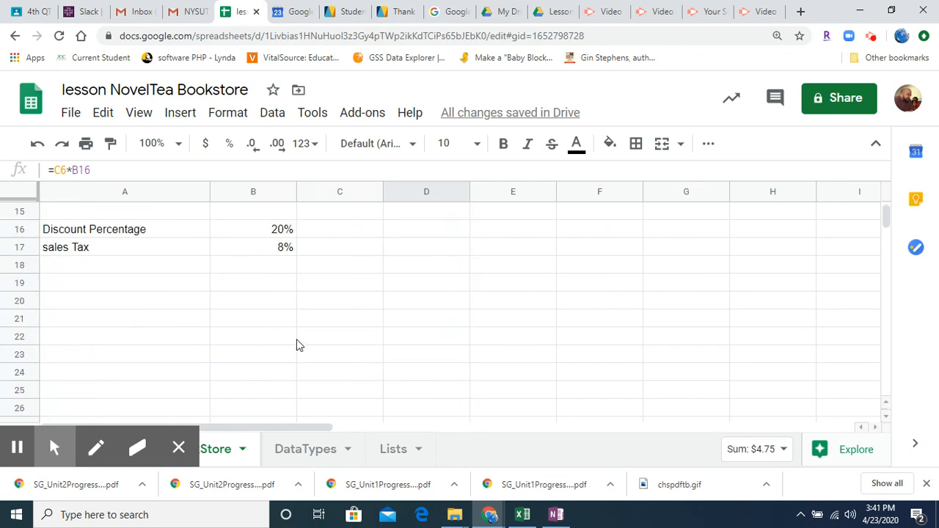
scroll(298, 343, "up", 1)
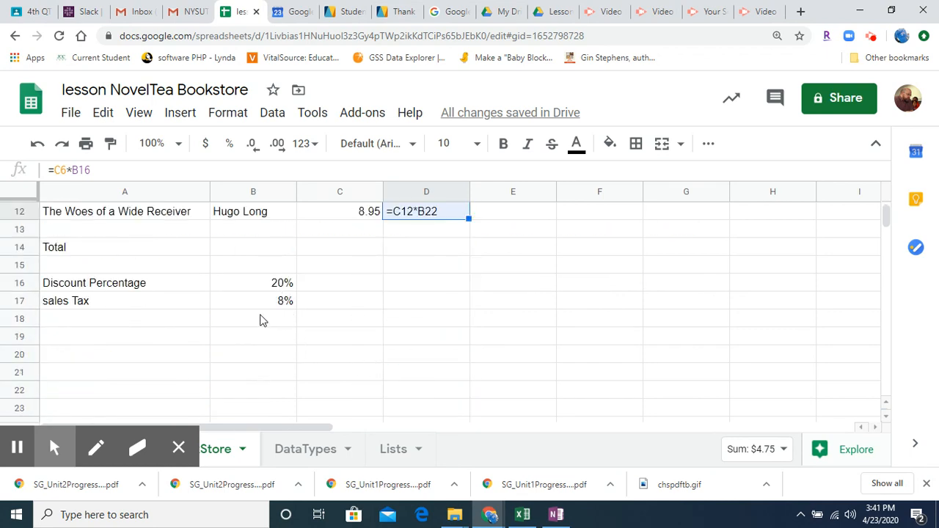
scroll(264, 355, "up", 3)
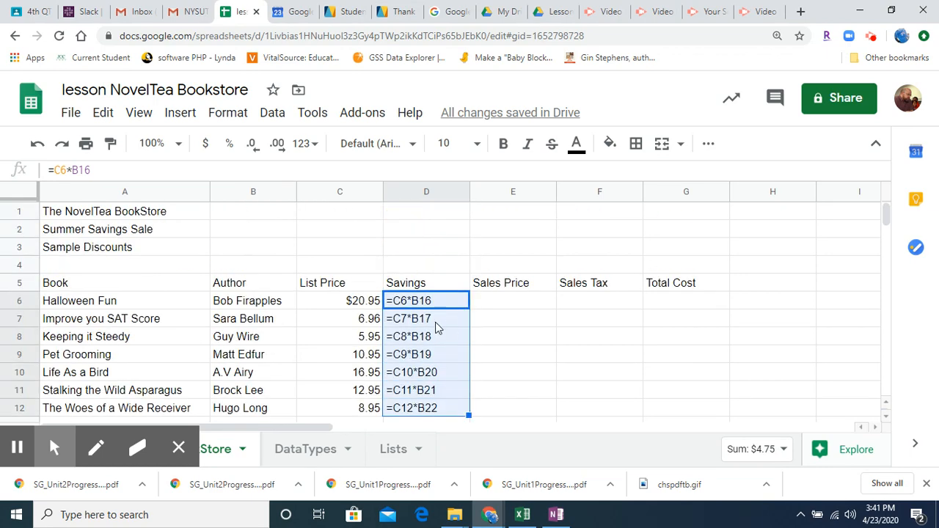
Make the discount reference in D6 absolute as =C6*$B$16 and fill the formula down through D12.
left_click(427, 301)
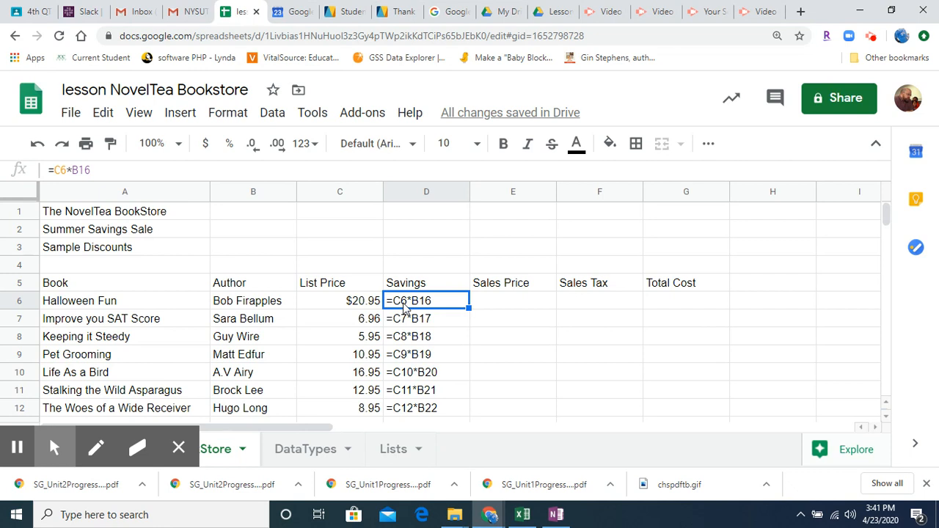
left_click(113, 169)
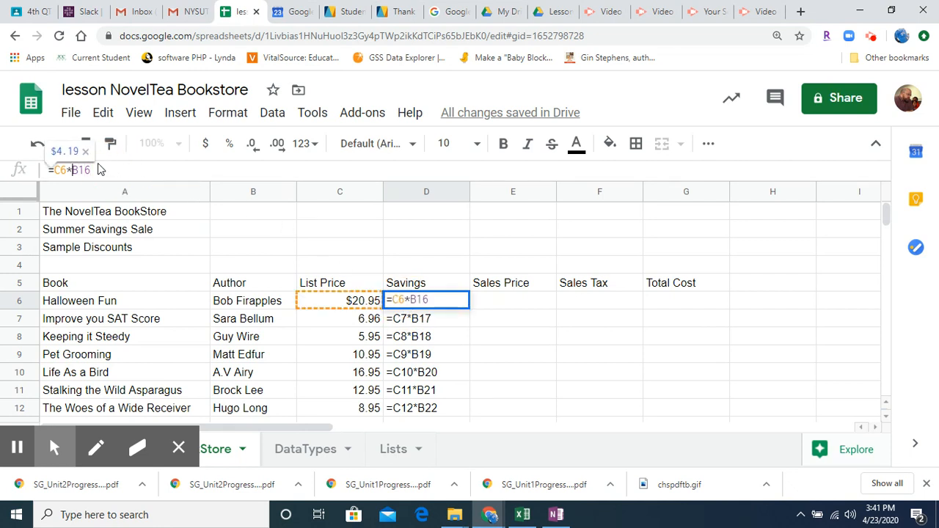
type("$")
key("Right")
type("$")
key("Return")
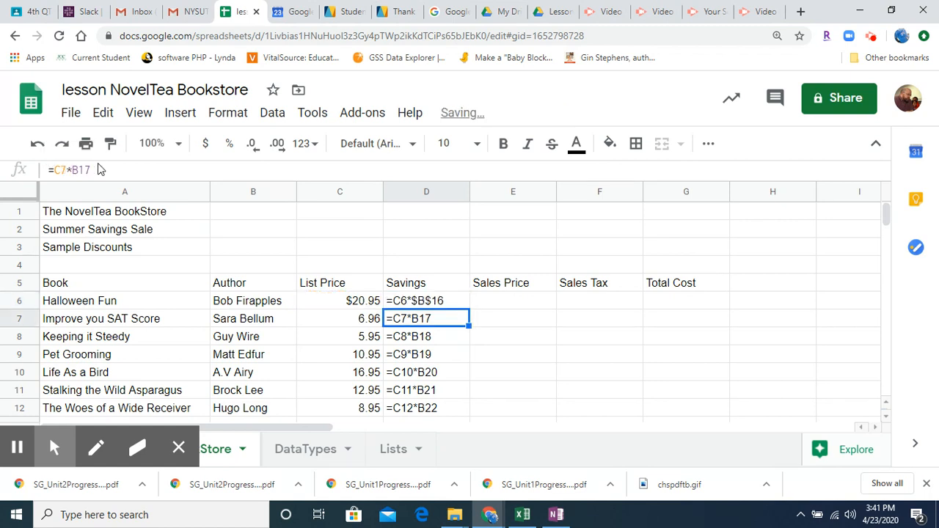
left_click(407, 306)
left_click_drag(468, 308, 453, 323)
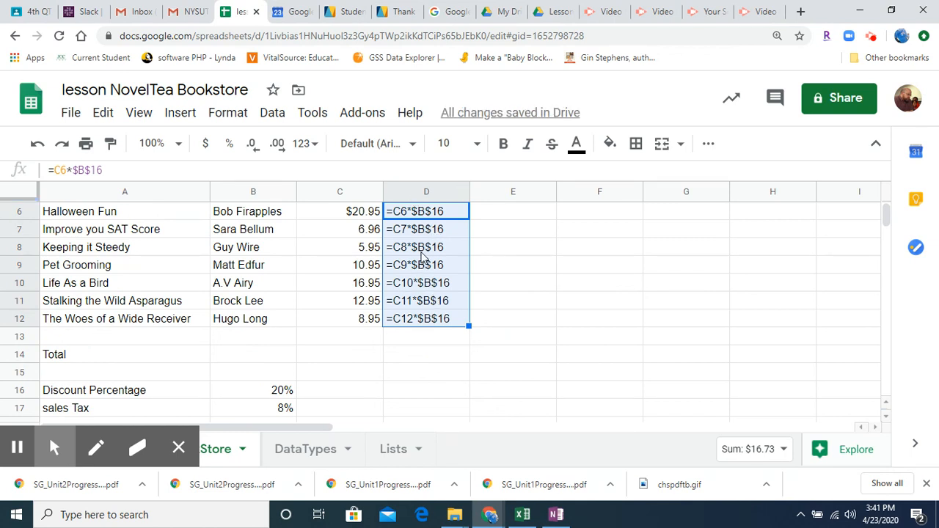
Check which cells the D6 and D11 Savings formulas reference, and switch the sheet back to showing values.
left_click(431, 231)
left_click(438, 212)
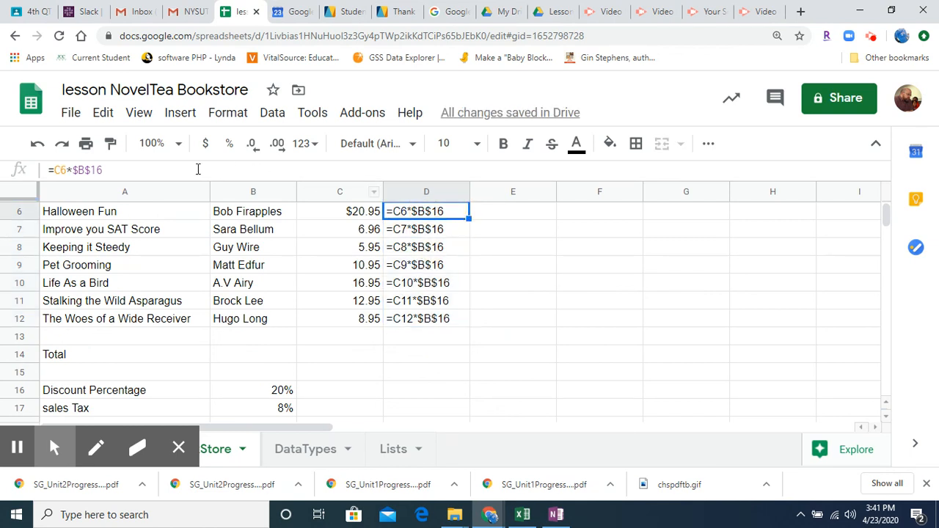
left_click(157, 170)
scroll(308, 413, "down", 1)
scroll(308, 412, "down", 1)
scroll(380, 297, "up", 3)
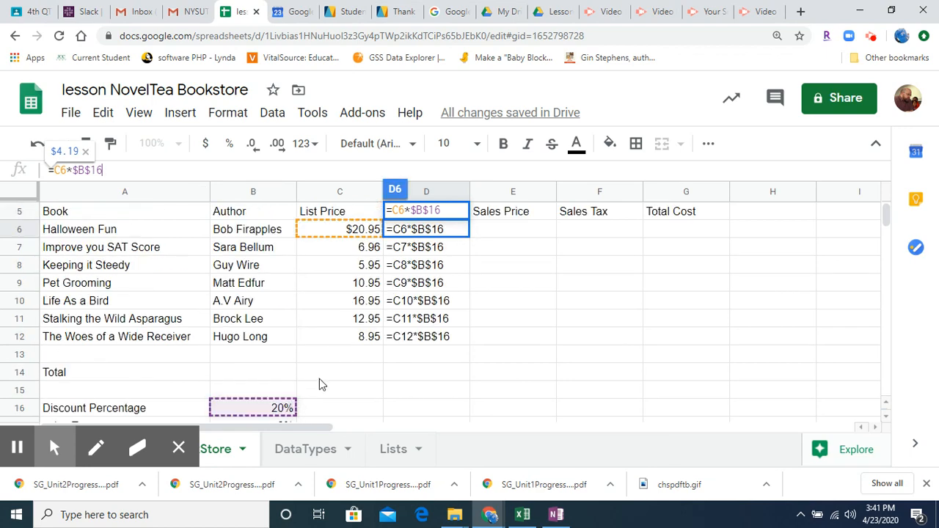
double_click(426, 317)
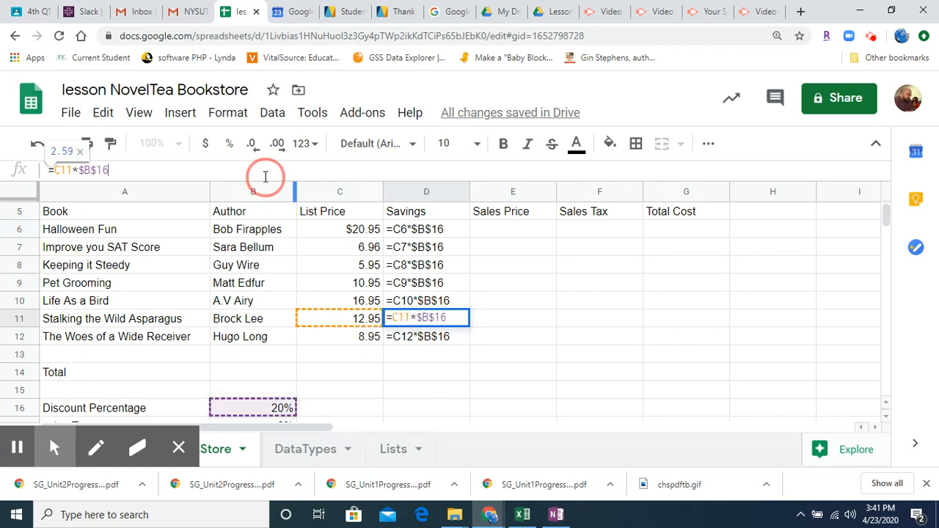
scroll(258, 275, "down", 1)
key("Escape")
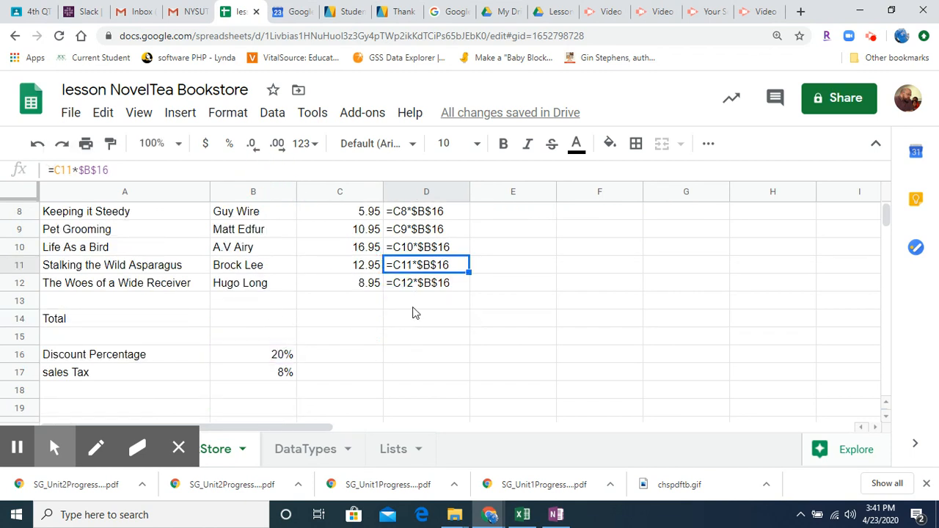
key("ctrl+grave")
scroll(498, 335, "up", 2)
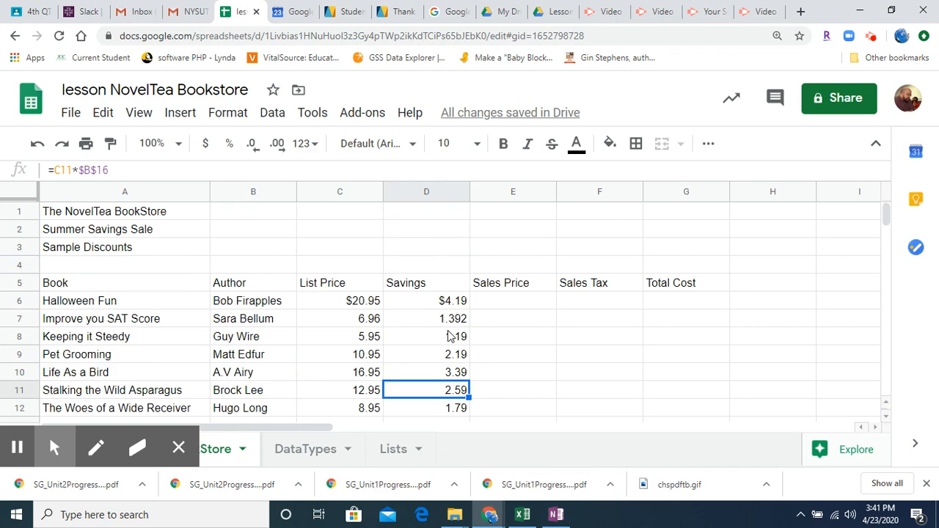
scroll(449, 333, "down", 1)
scroll(449, 326, "up", 1)
Enter =C6-D6 in the Sales Price cell E6 and fill the formula down through E12.
left_click(511, 303)
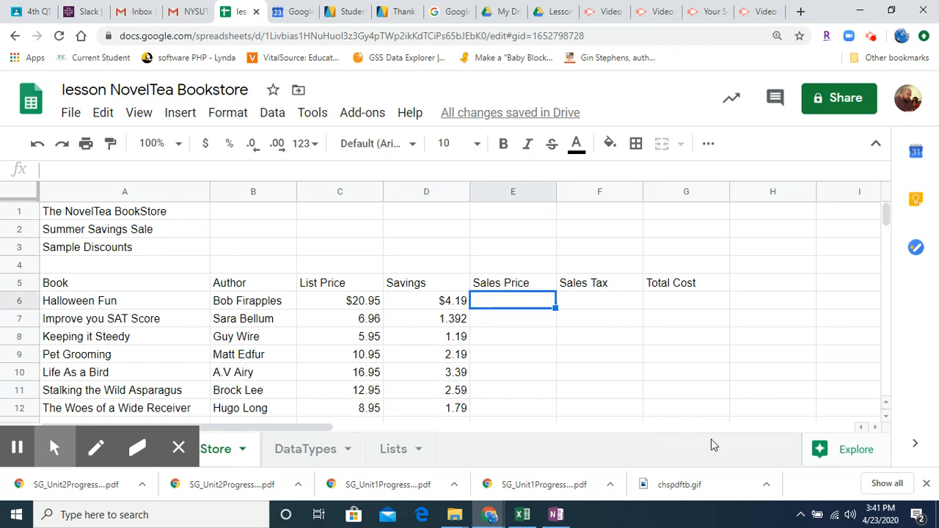
type("=")
key("Left")
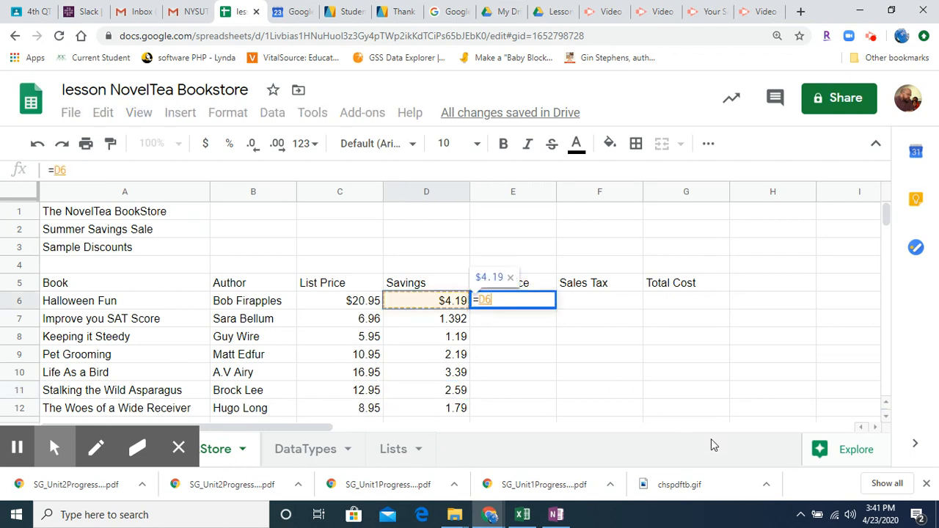
key("Left")
type("-")
key("Left")
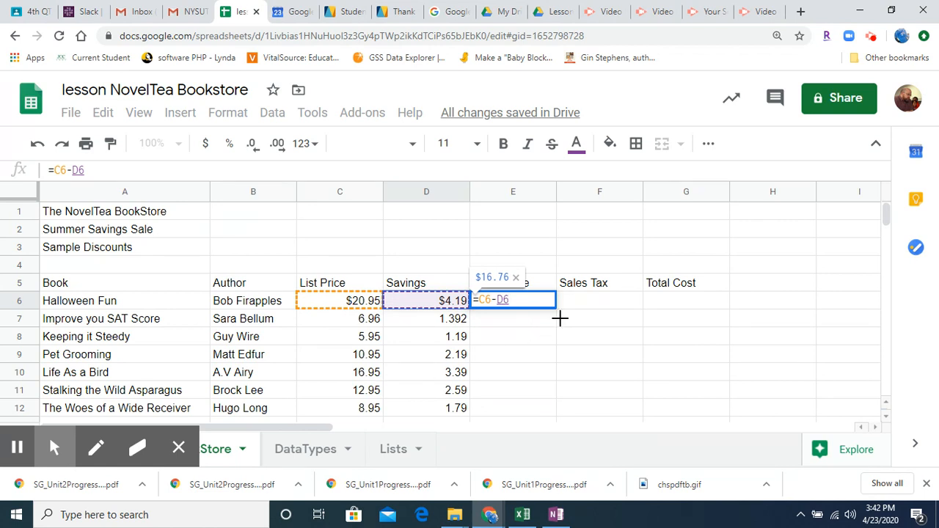
key("Return")
left_click(546, 302)
left_click_drag(555, 308, 550, 412)
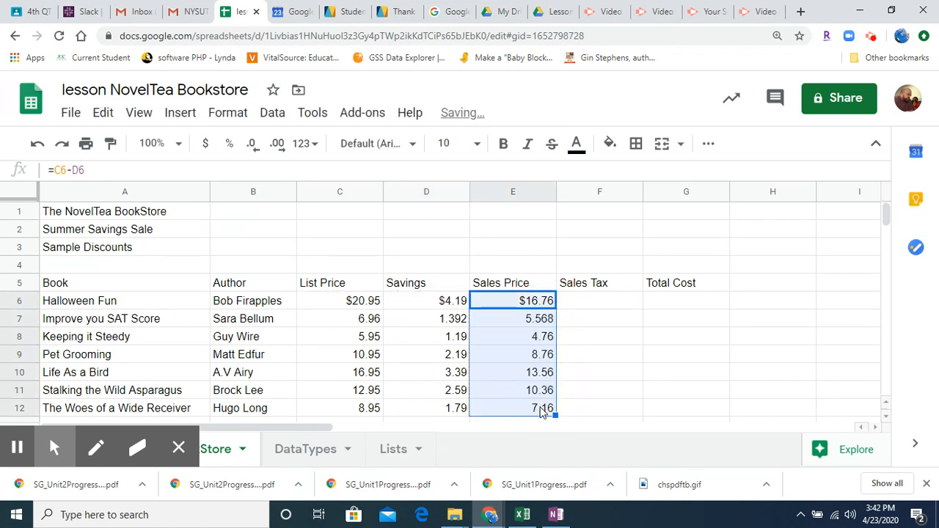
Check the list price, savings and sales price in row 9, and briefly display the sheet's formulas to review the Sales Price column.
left_click(368, 358)
left_click(415, 360)
left_click(522, 358)
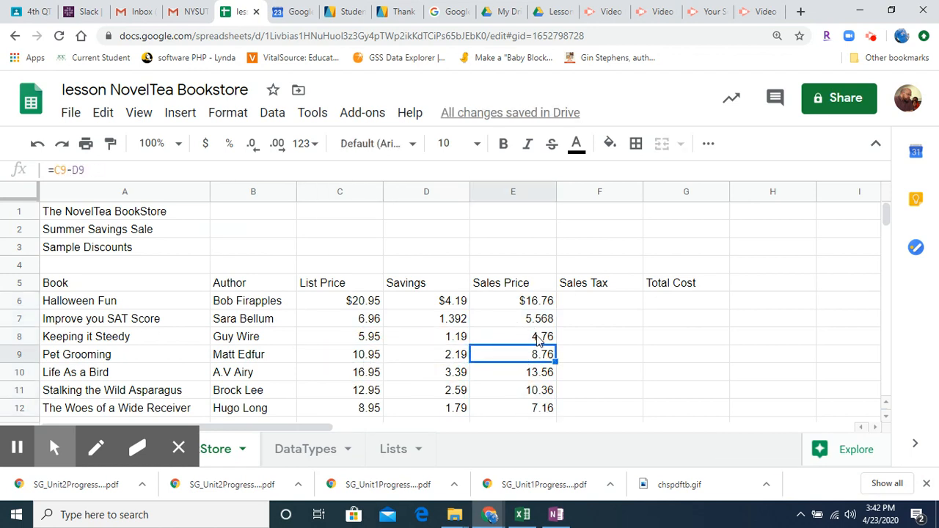
key("ctrl+grave")
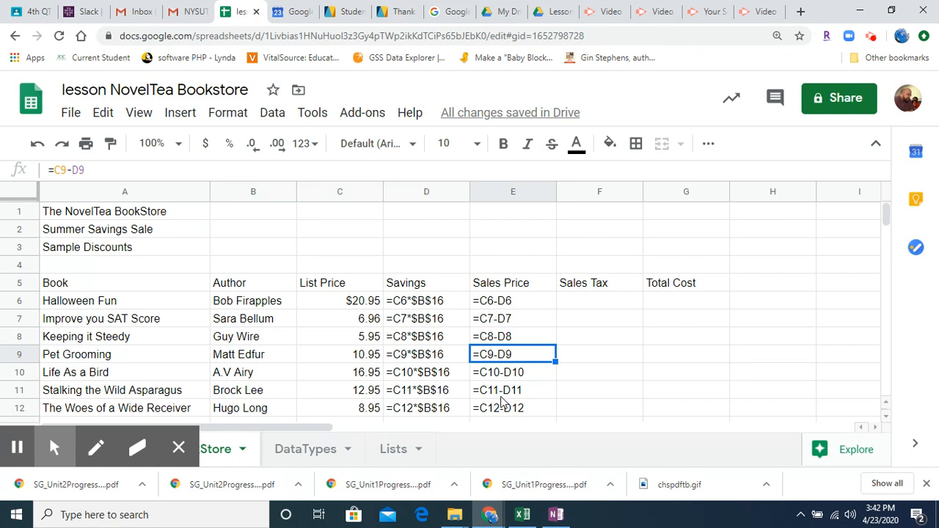
key("ctrl+grave")
Enter =E6*$B$17 in the Sales Tax cell F6, with the tax rate reference absolute, and fill the formula down through F12.
left_click(589, 301)
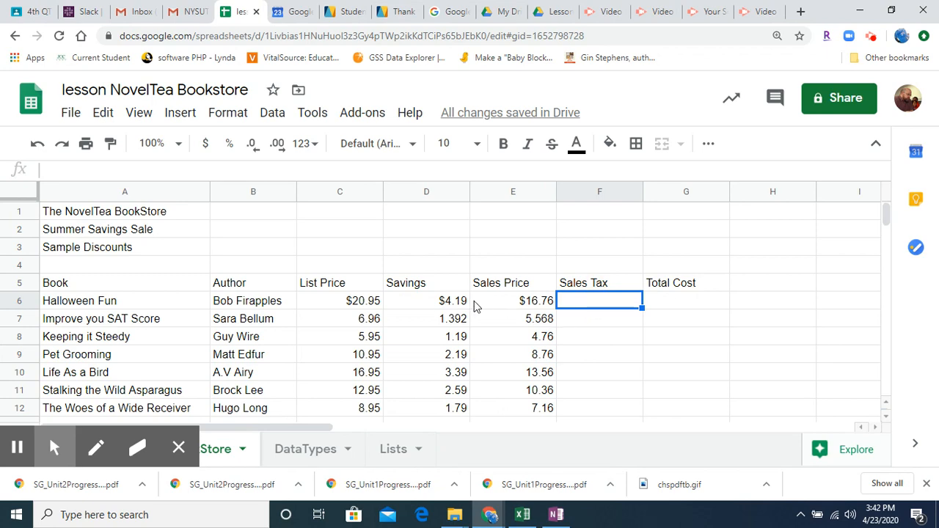
scroll(457, 309, "down", 4)
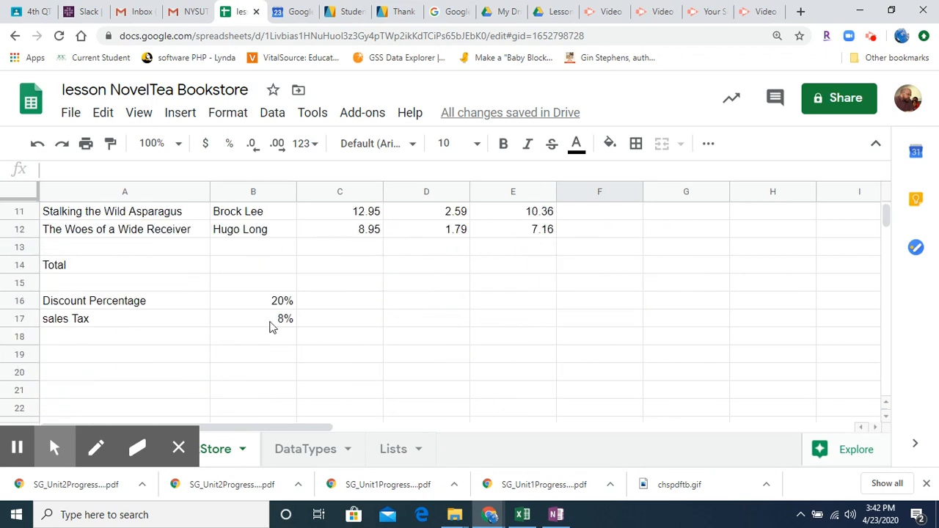
scroll(440, 330, "up", 4)
type("=")
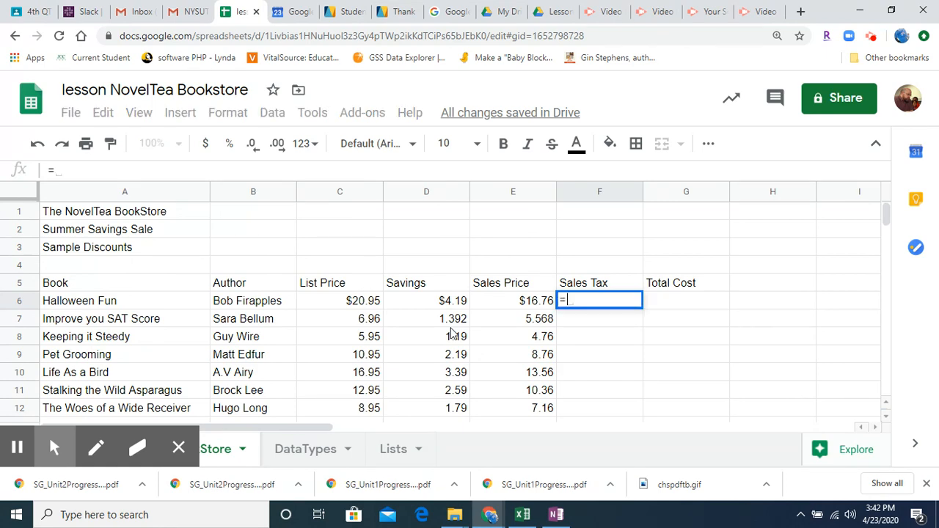
left_click(534, 302)
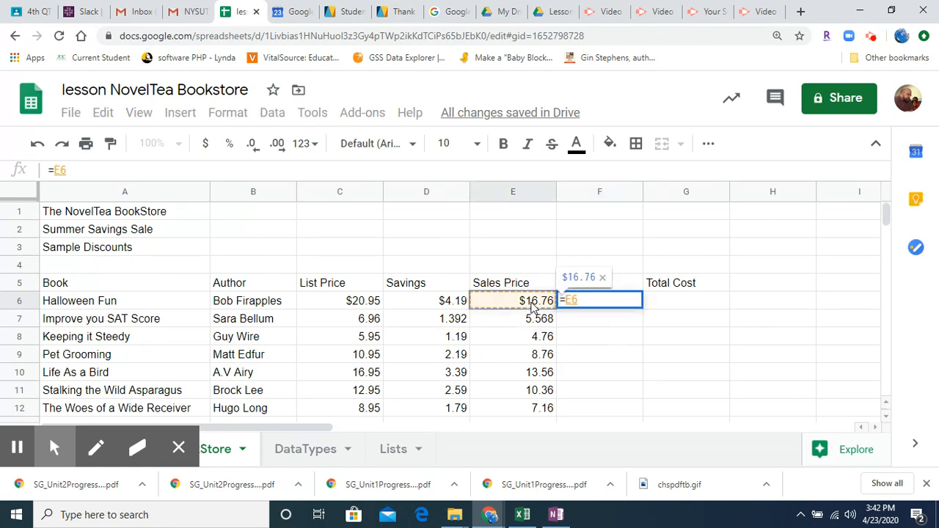
type("*")
scroll(499, 373, "down", 3)
left_click(249, 376)
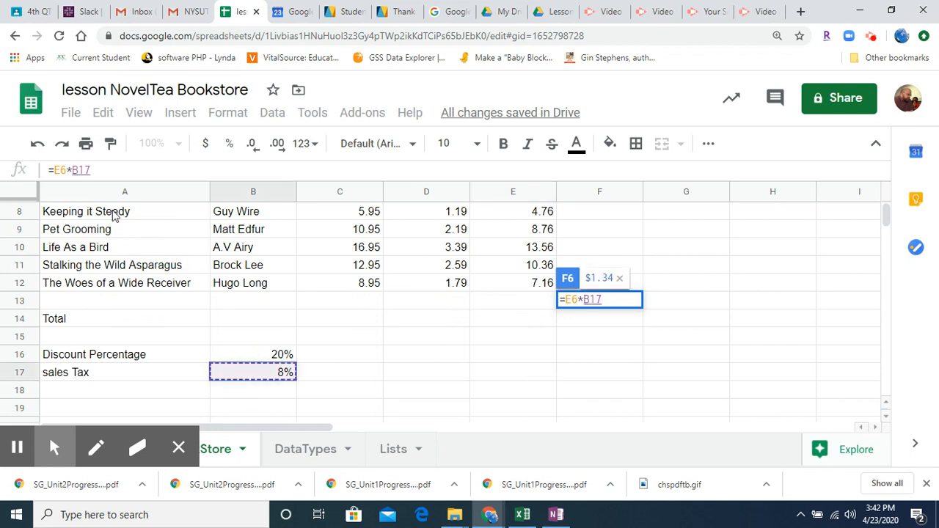
key("F4")
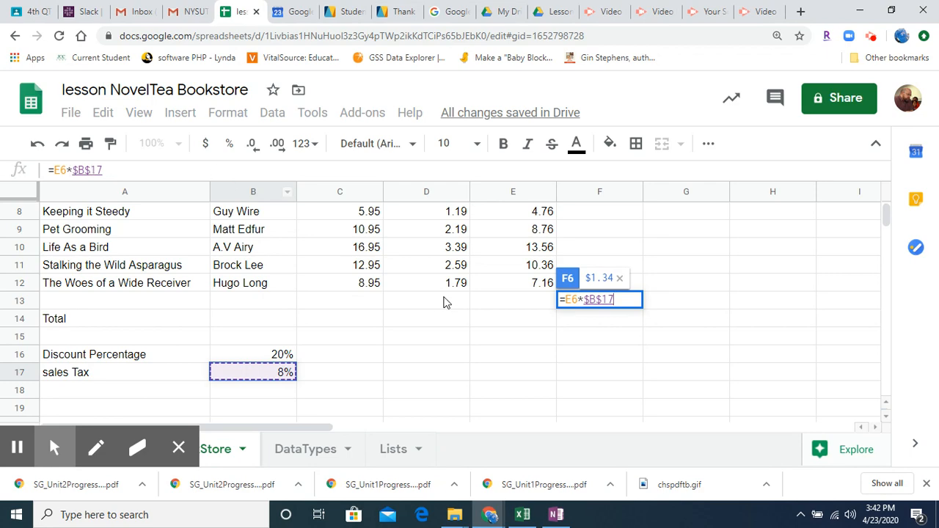
key("Return")
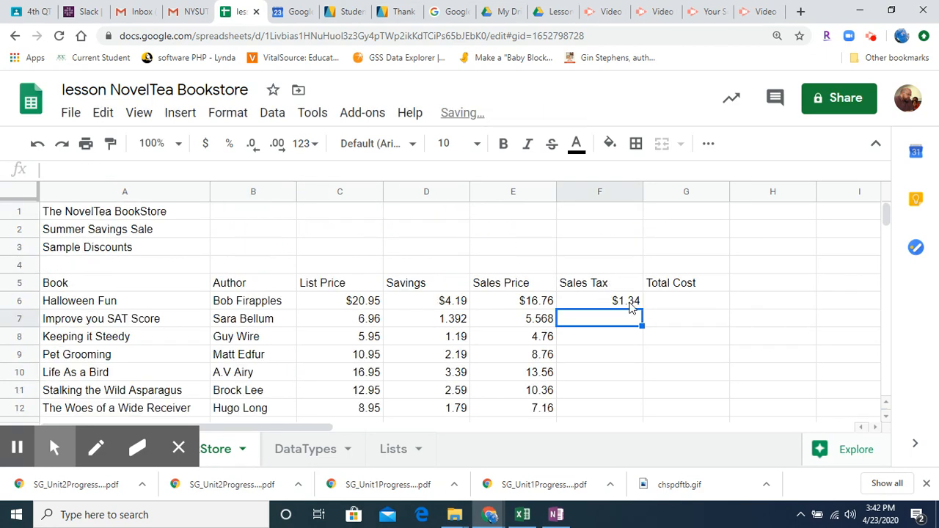
left_click(631, 304)
left_click_drag(642, 309, 641, 413)
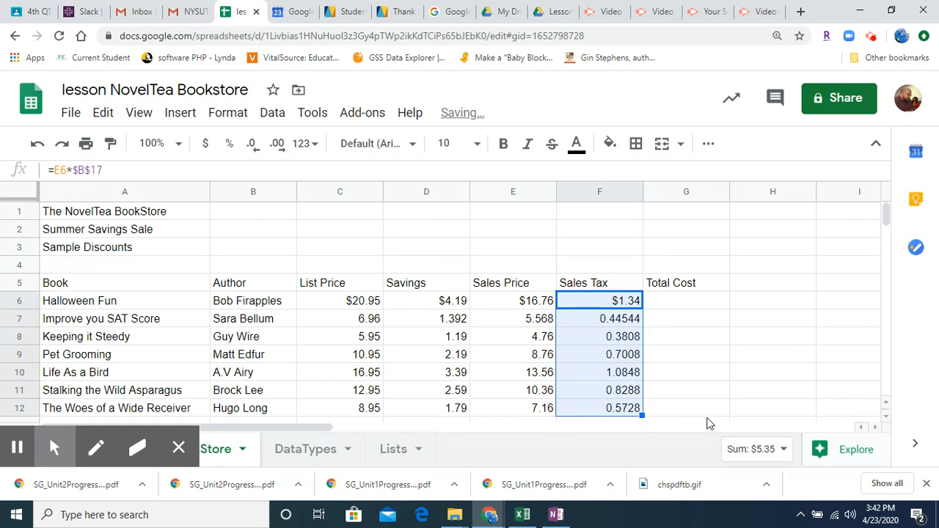
Enter =E6+F6 in the Total Cost cell G6 and fill the formula down through G12.
left_click(679, 298)
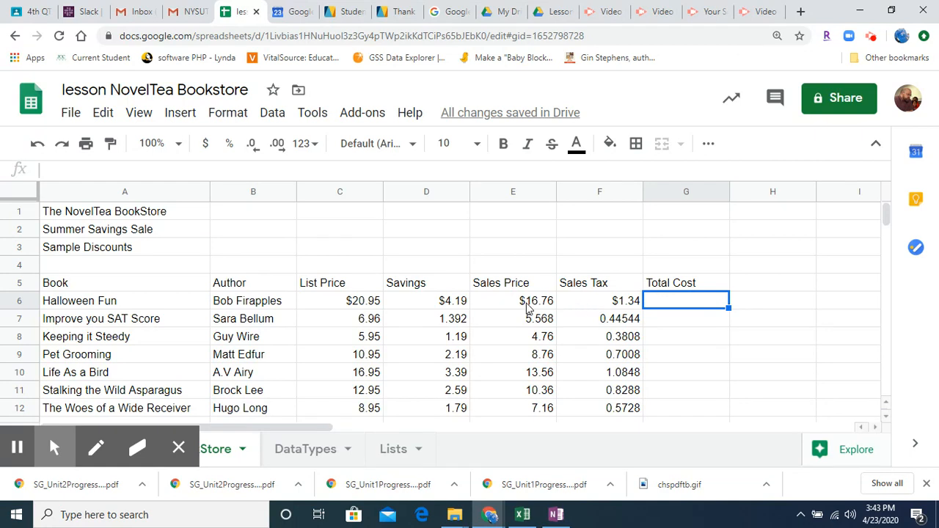
type("=")
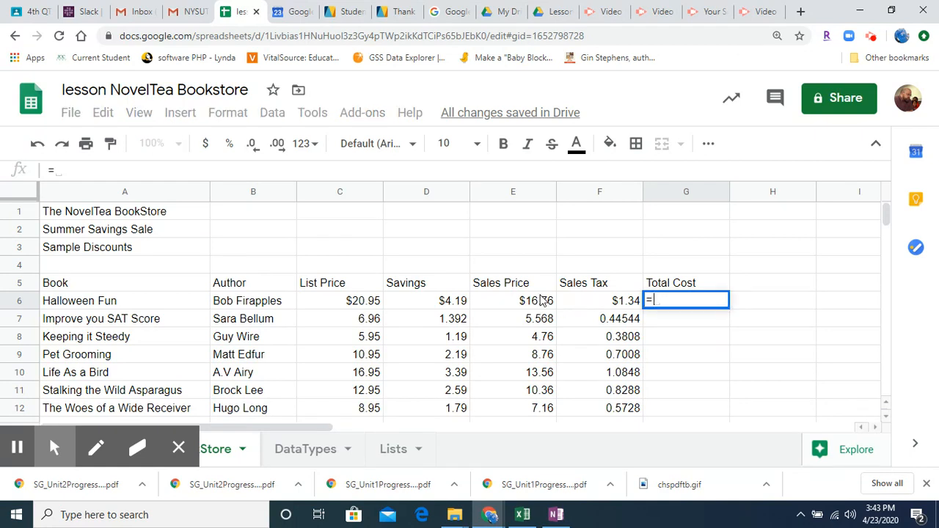
left_click(541, 302)
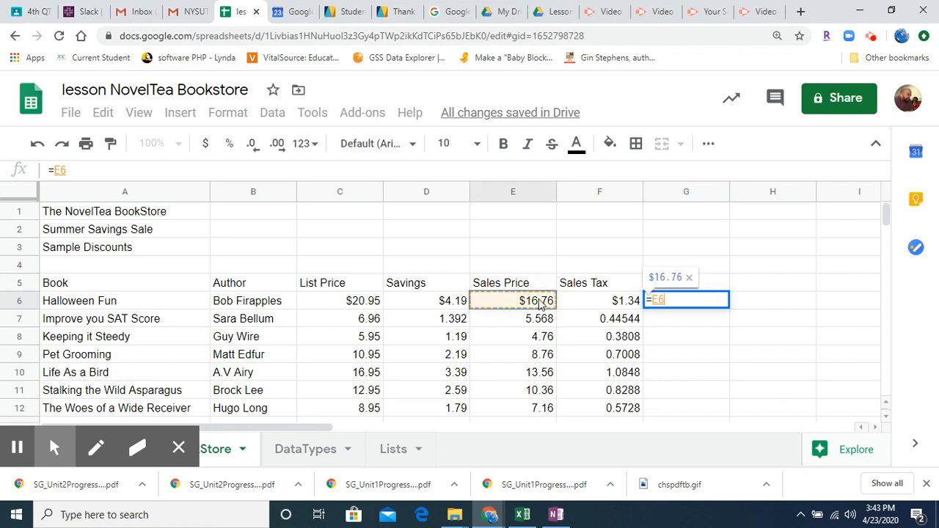
type("+")
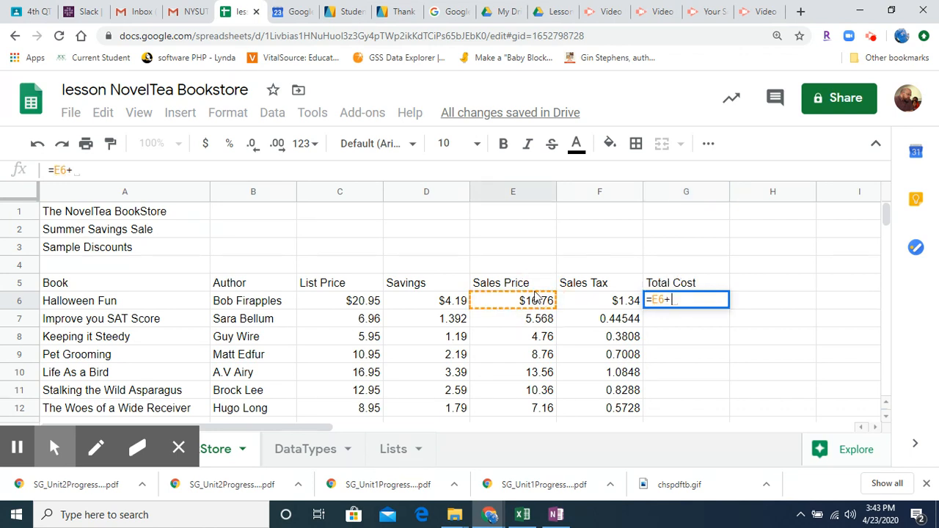
left_click(582, 289)
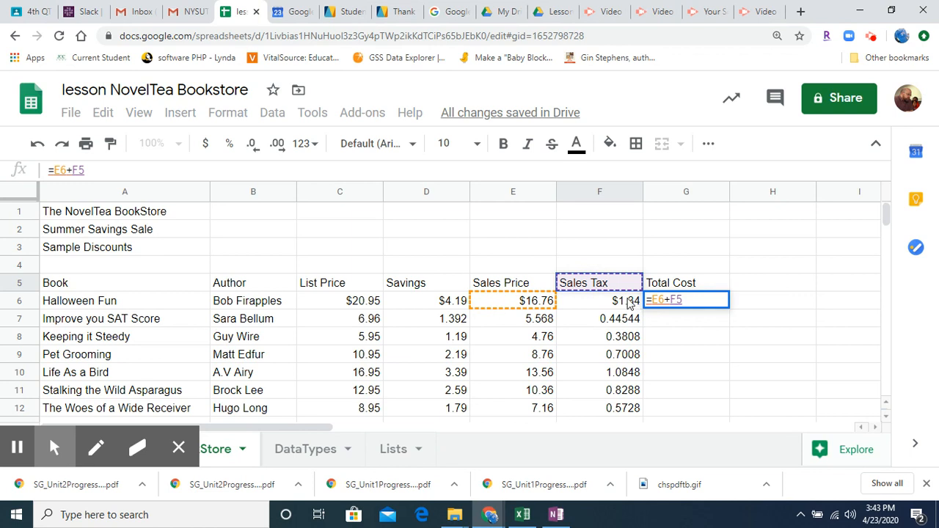
left_click(628, 301)
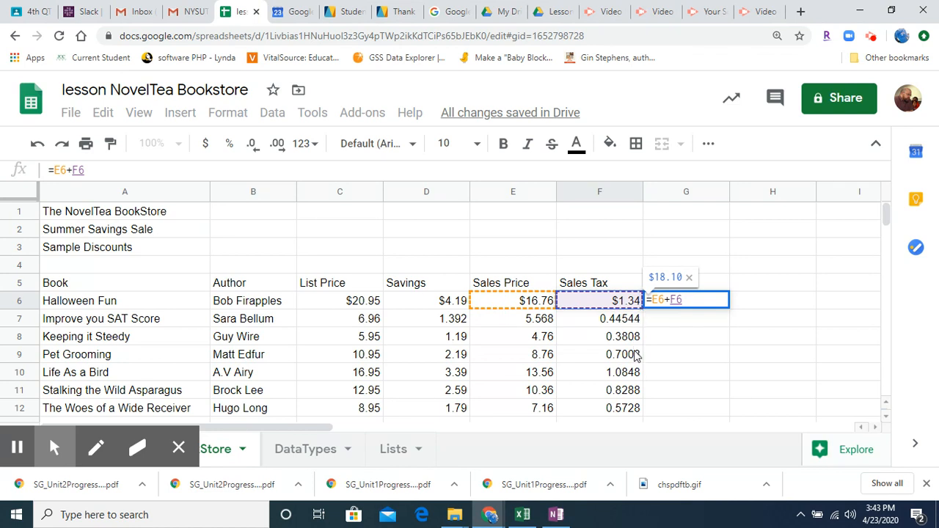
key("Return")
left_click(676, 302)
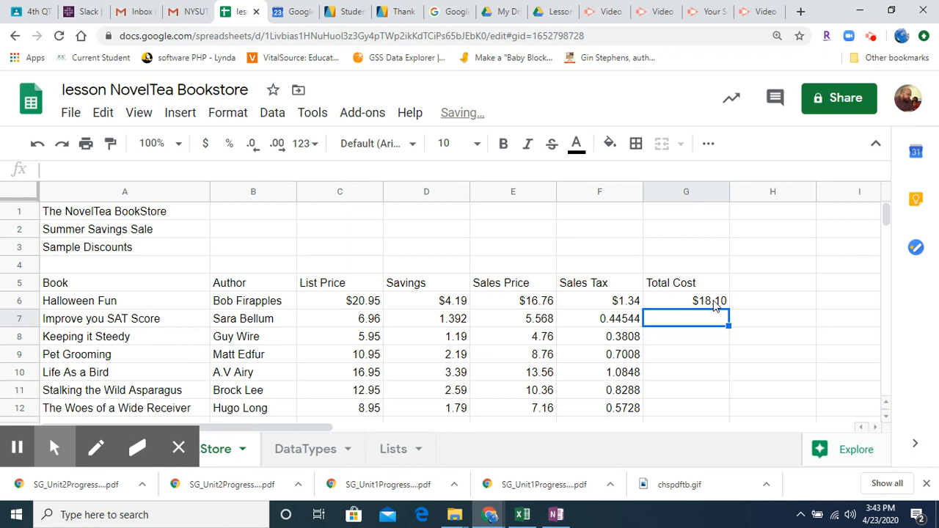
left_click_drag(728, 307, 738, 413)
Total the List Price column in C14 with the SUM function over C6:C13.
scroll(765, 331, "down", 2)
scroll(764, 332, "up", 3)
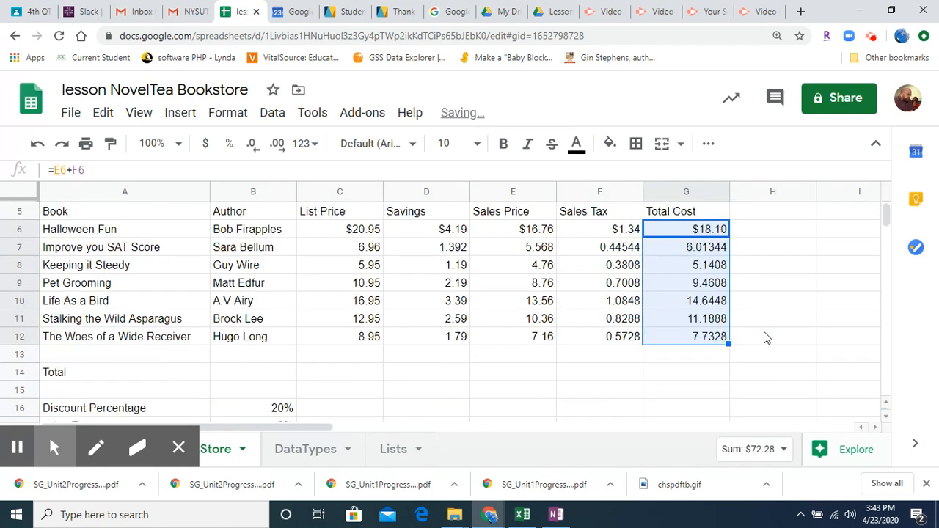
scroll(763, 334, "down", 3)
scroll(765, 337, "up", 3)
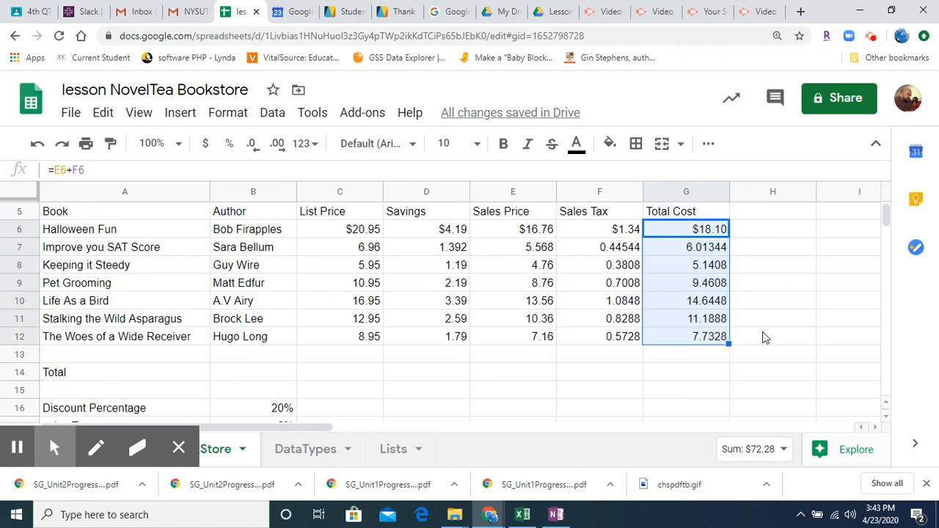
scroll(763, 337, "down", 1)
left_click(233, 375)
left_click(315, 373)
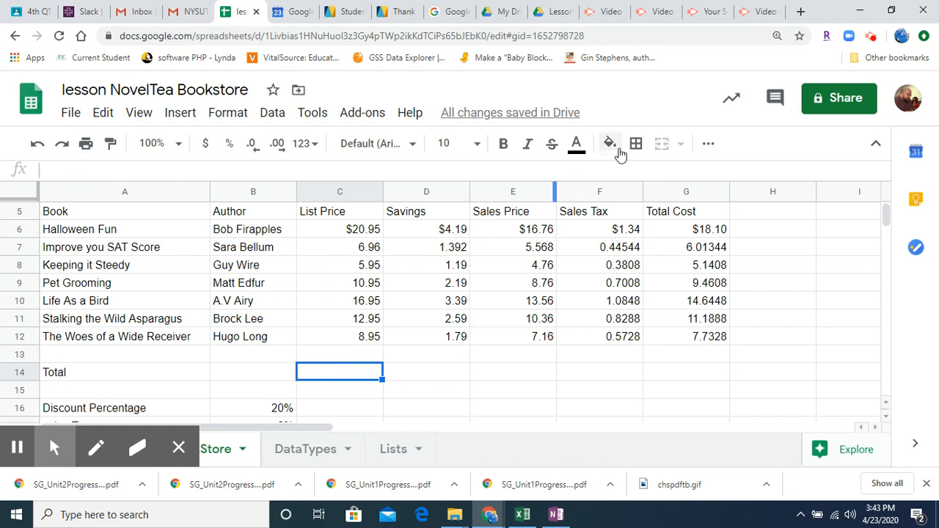
left_click(707, 146)
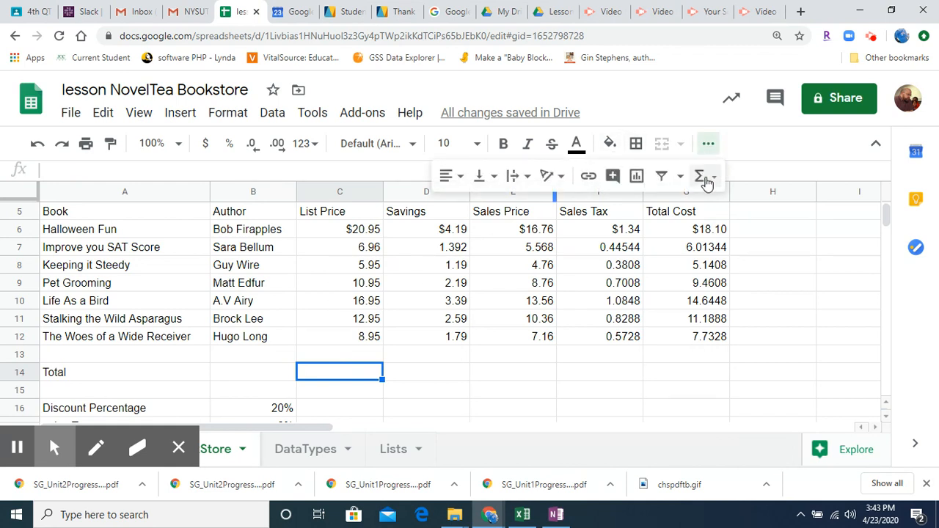
left_click(714, 178)
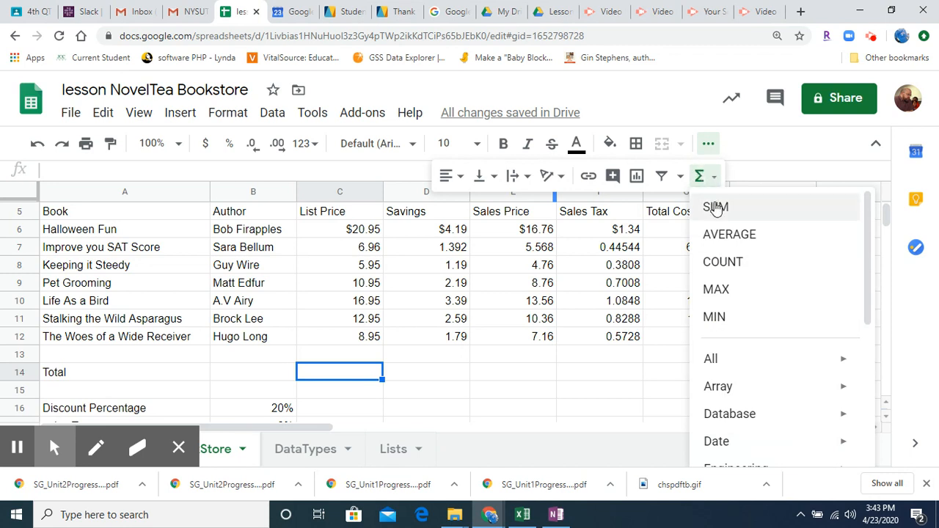
left_click(715, 208)
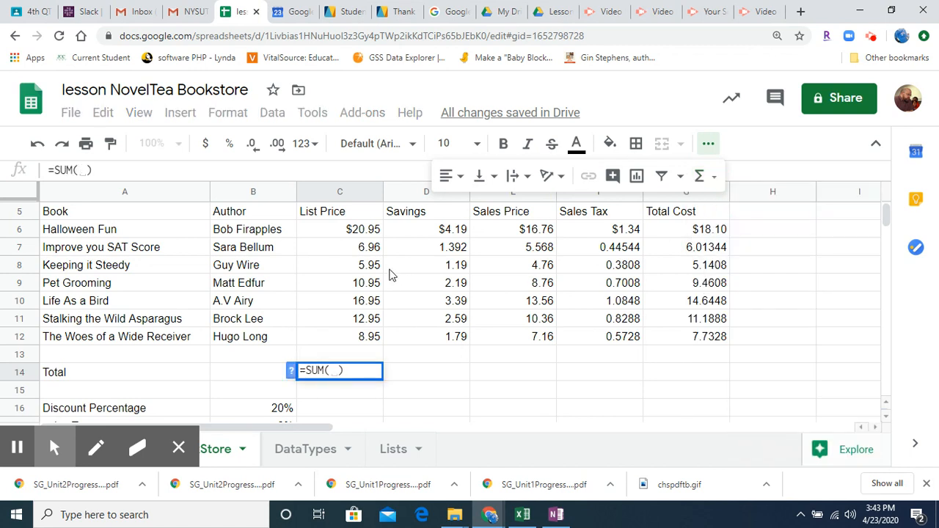
left_click_drag(350, 233, 350, 352)
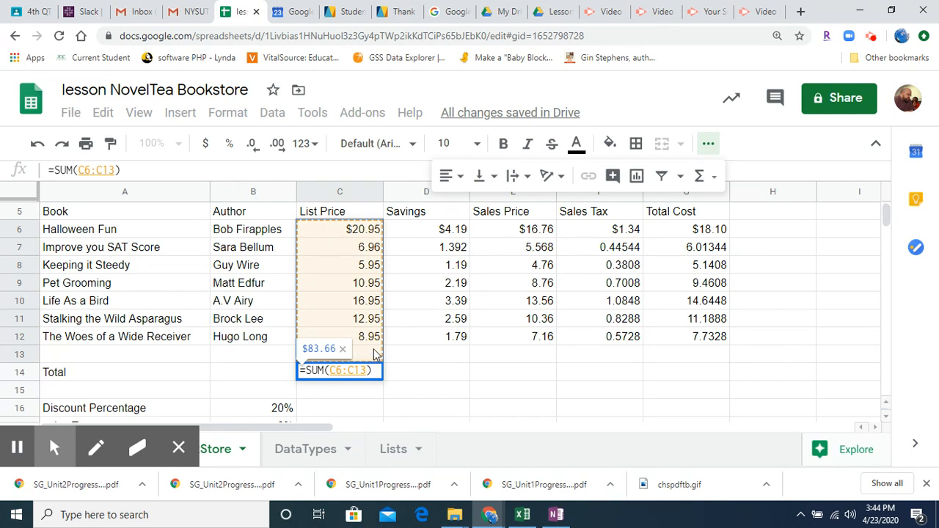
key("Return")
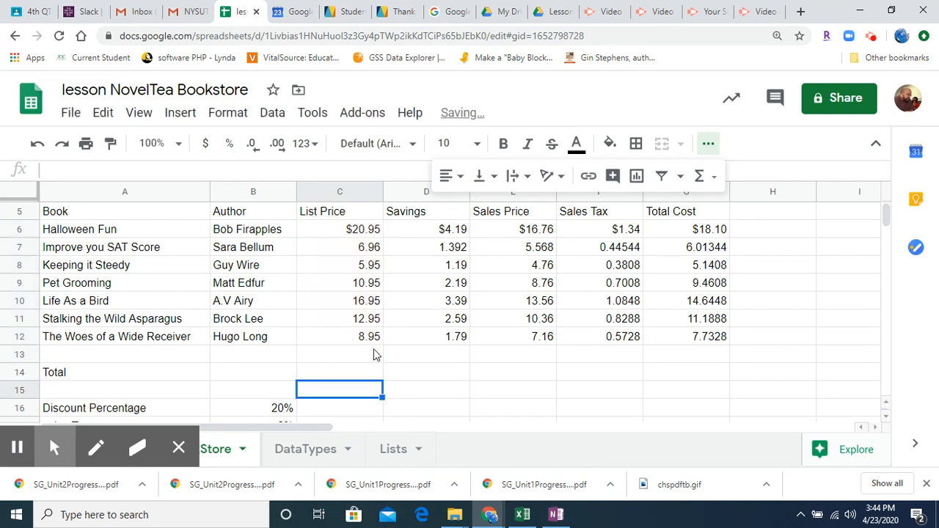
Check which cells the List Price total formula in C14 adds up.
left_click(350, 376)
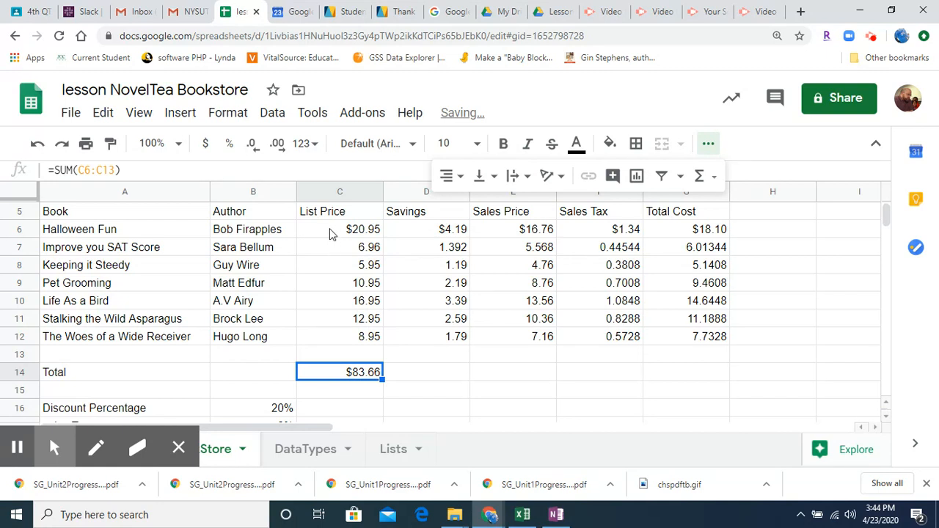
left_click(144, 170)
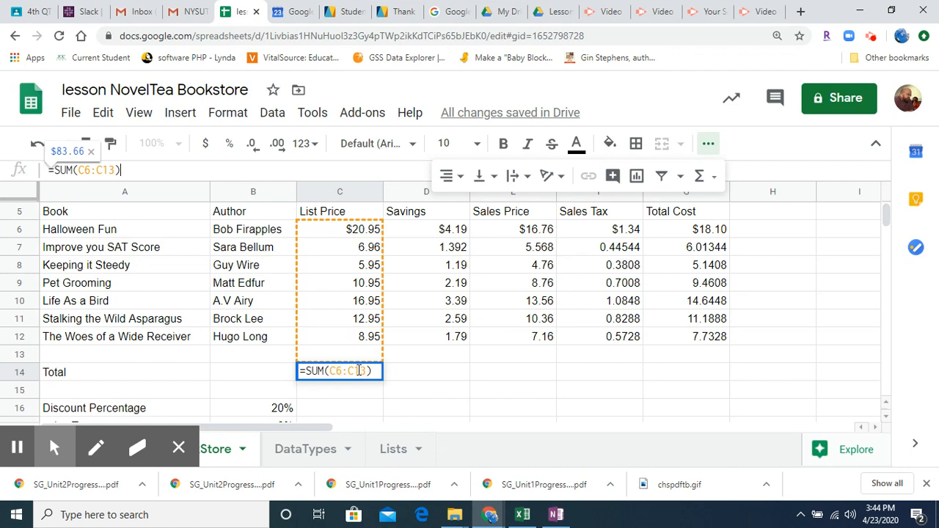
key("Return")
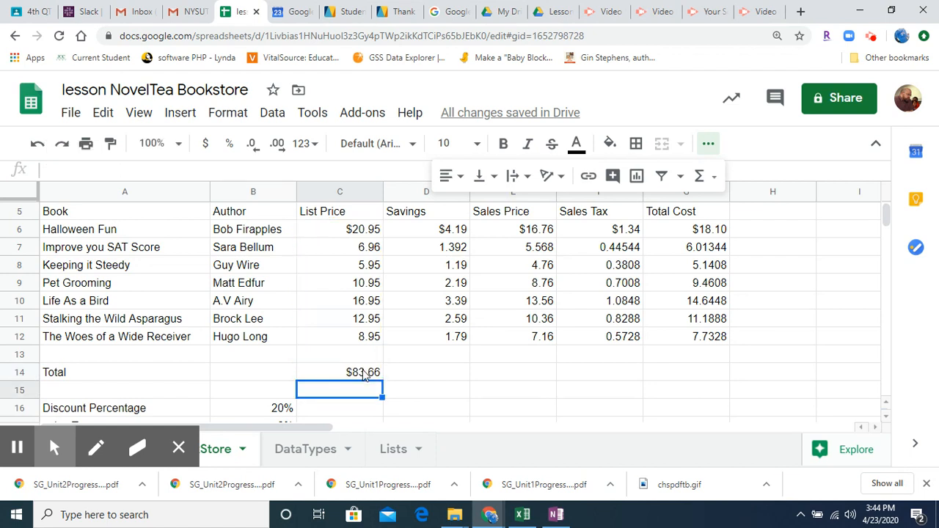
Fill the List Price total formula from C14 across the Total row through G14.
left_click(366, 376)
left_click_drag(382, 379, 721, 394)
left_click(708, 375)
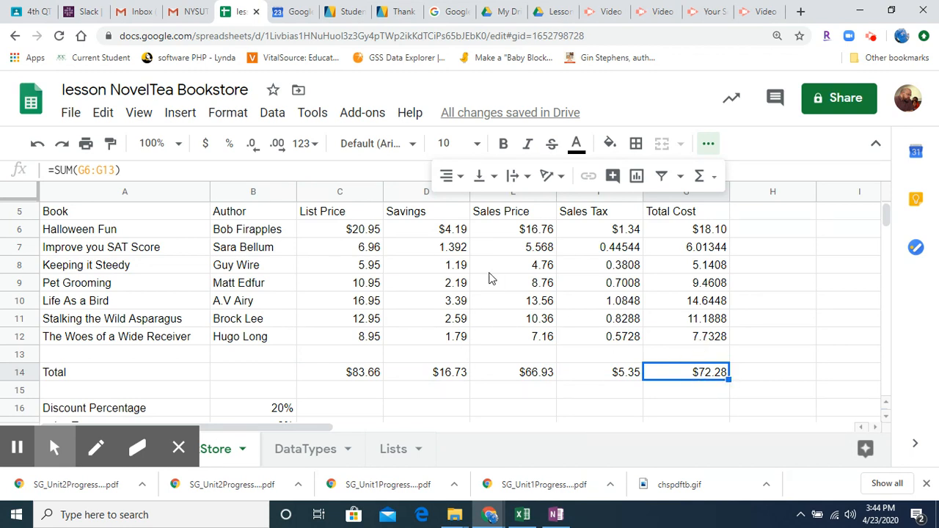
Check which cells the Total Cost sum in G14 covers and compare it with the List Price total formula in C14.
left_click(114, 170)
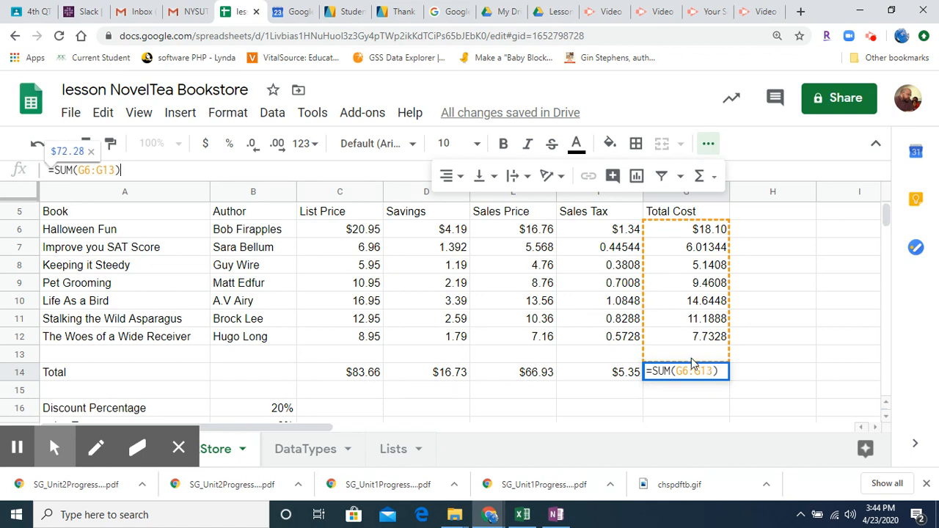
key("Return")
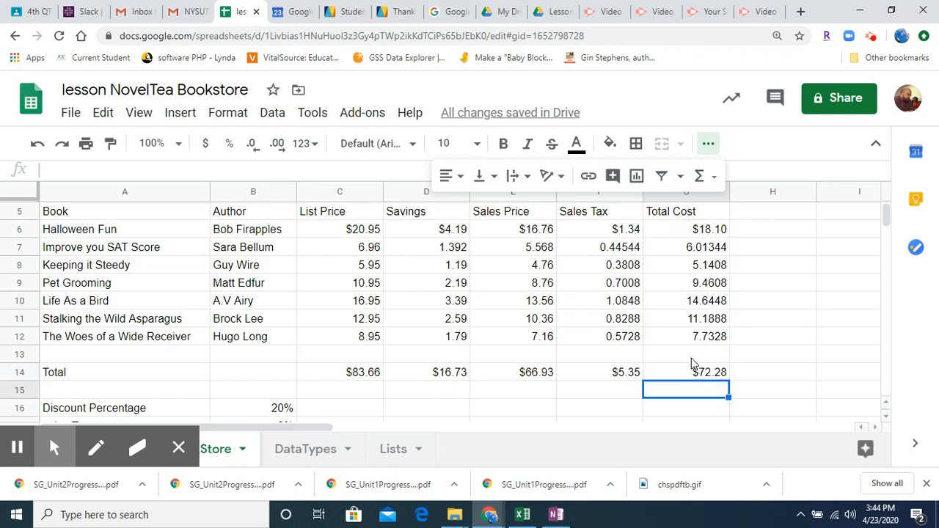
left_click(342, 371)
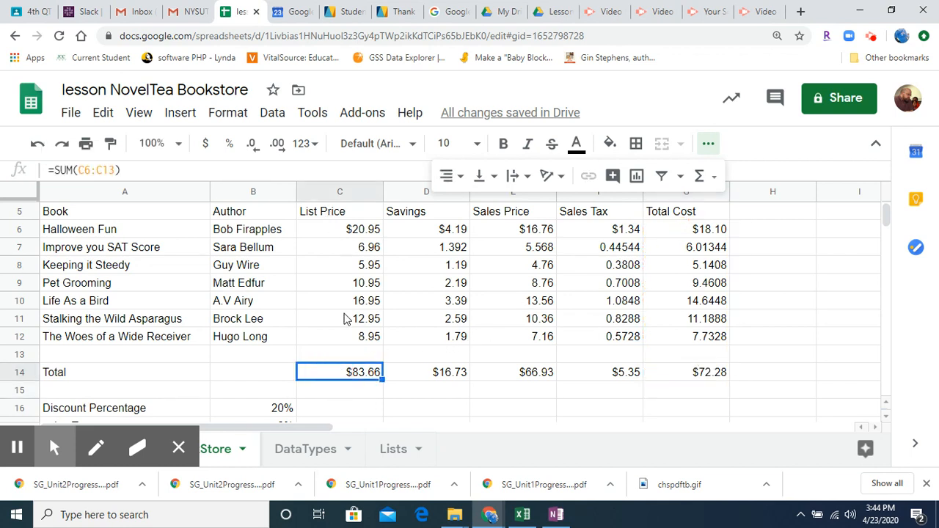
Inspect the Savings formula in D6, display all of the sheet's formulas for review, and switch back to showing values.
left_click(442, 231)
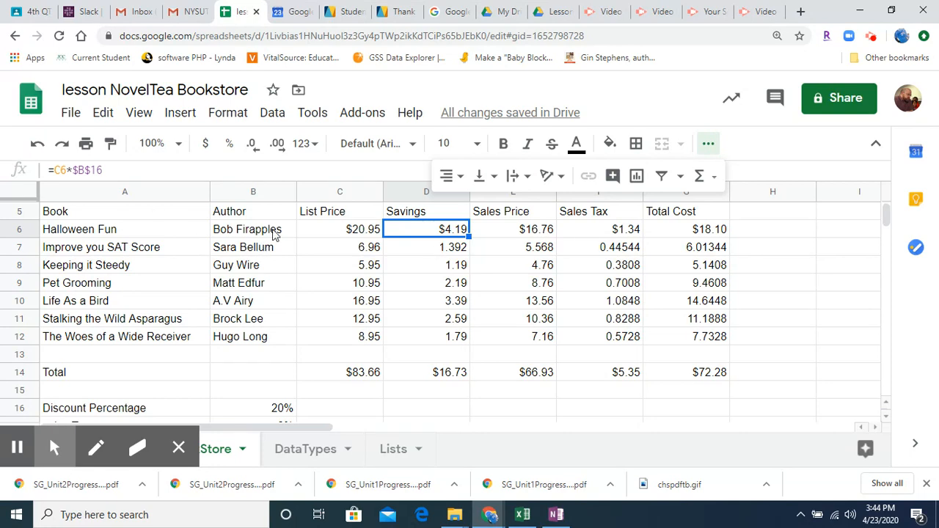
key("ctrl+grave")
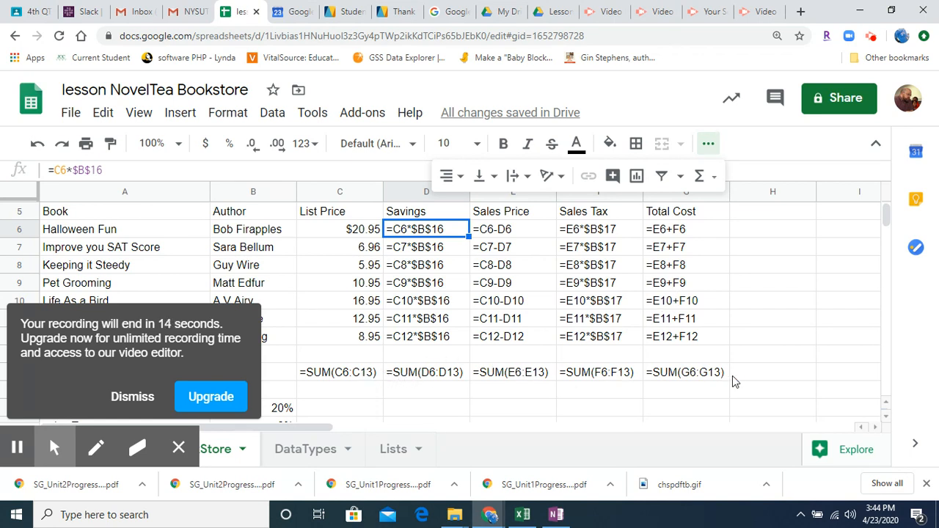
key("ctrl+grave")
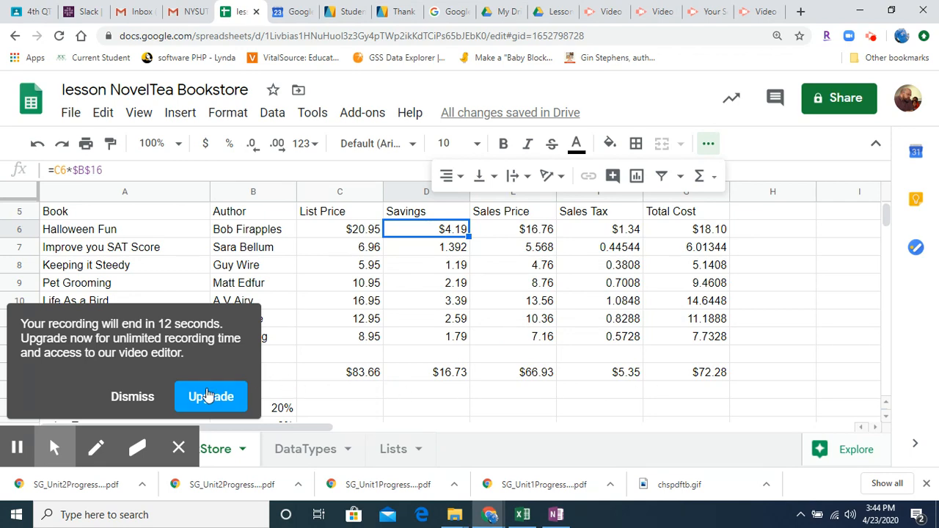